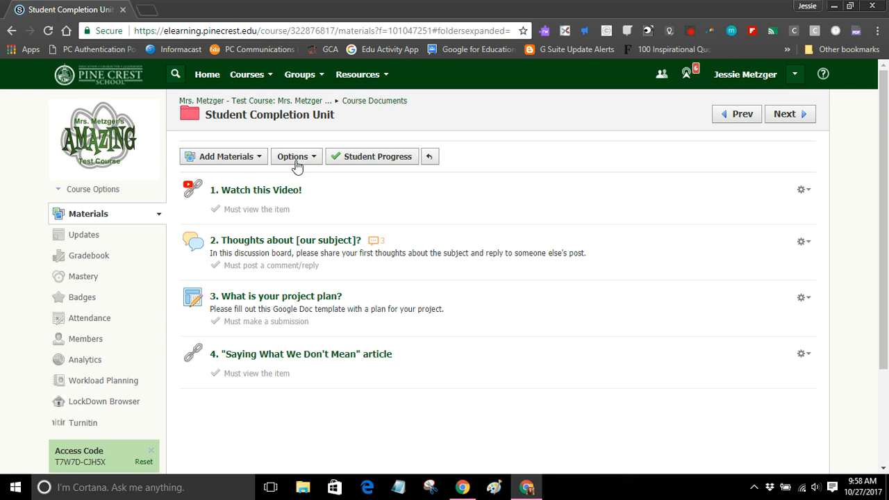
- Open the folder's student completion rules and check the requirement options for the video and discussion, keeping Post a comment/reply for the discussion
{"action": "left_click", "coordinate": [309, 159]}
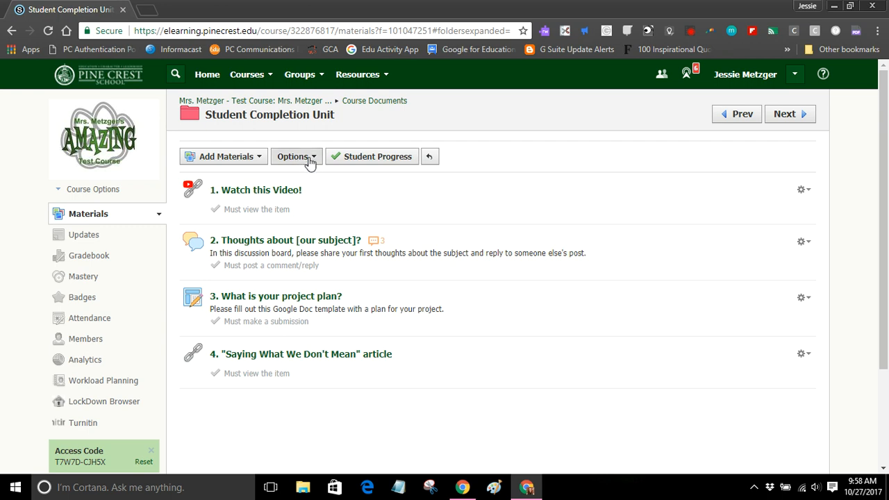
{"action": "left_click", "coordinate": [314, 179]}
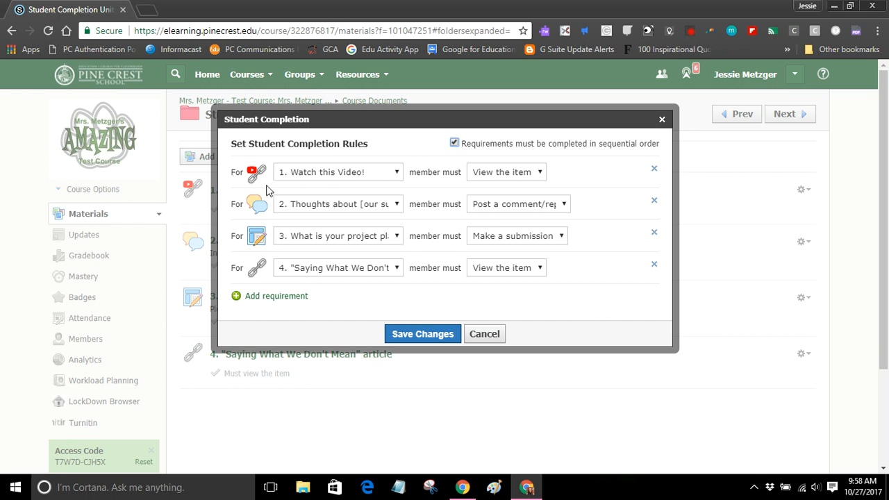
{"action": "left_click", "coordinate": [539, 173]}
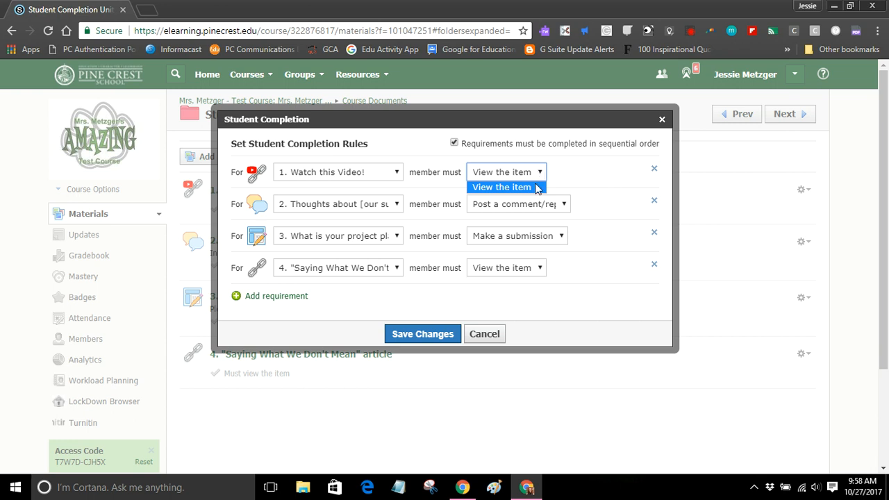
{"action": "left_click", "coordinate": [581, 185]}
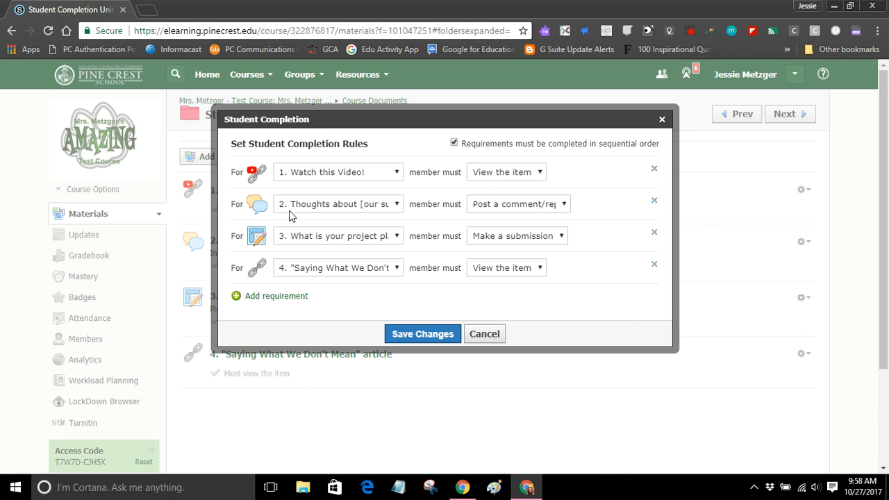
{"action": "left_click", "coordinate": [564, 204]}
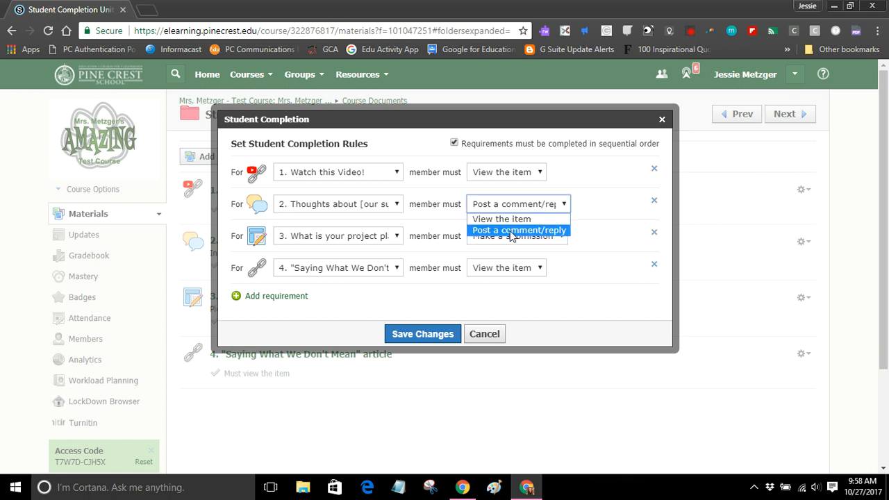
{"action": "left_click", "coordinate": [511, 230]}
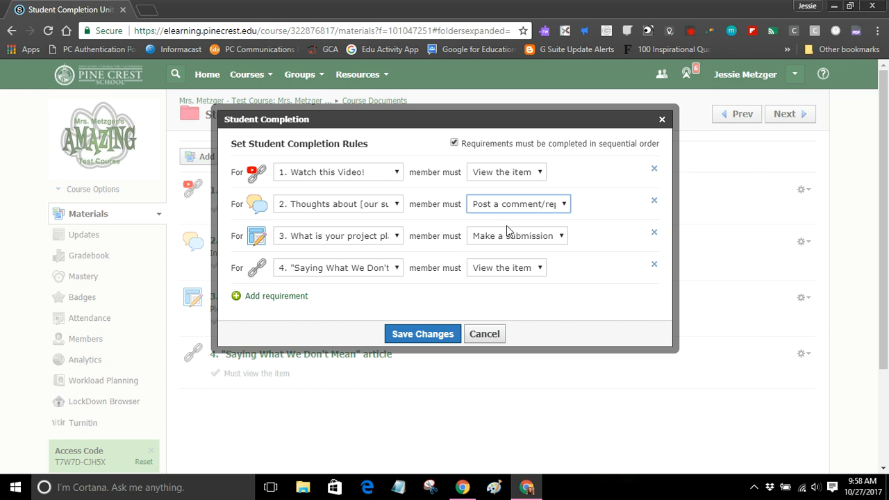
- Check the requirement options for the project plan and the article, keep Make a submission and View the item, and save the rules
{"action": "left_click", "coordinate": [486, 237]}
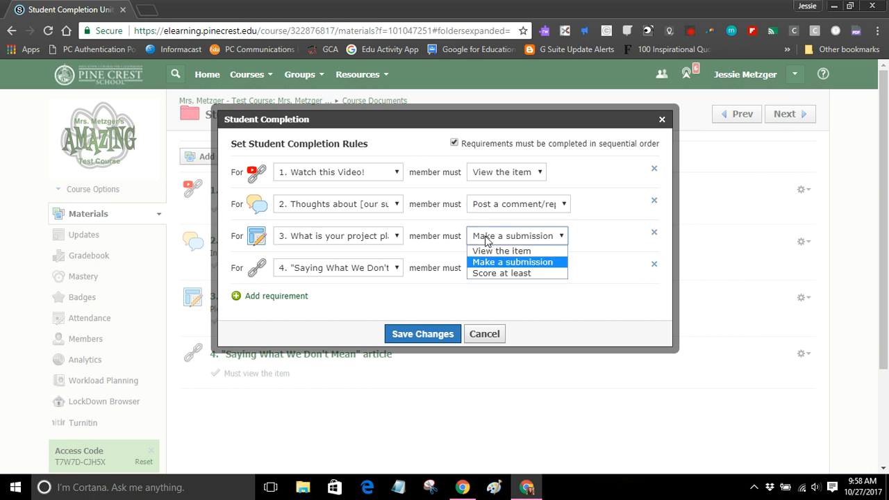
{"action": "left_click", "coordinate": [532, 268]}
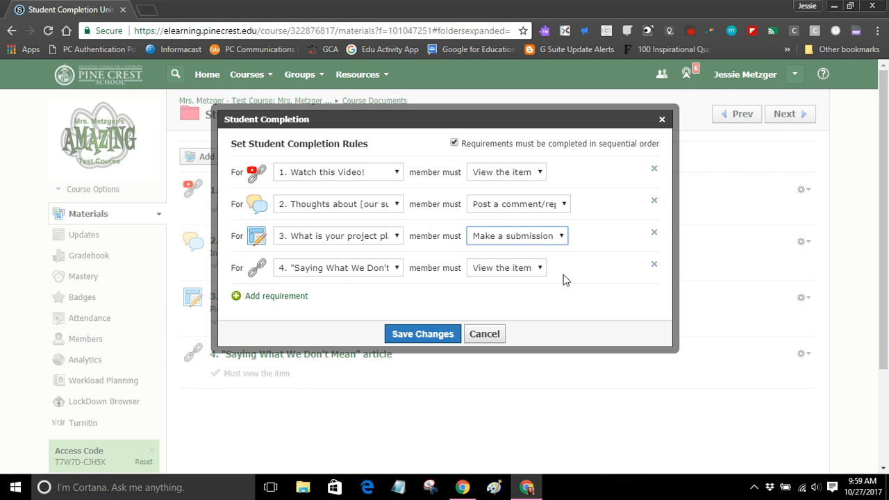
{"action": "left_click", "coordinate": [541, 271]}
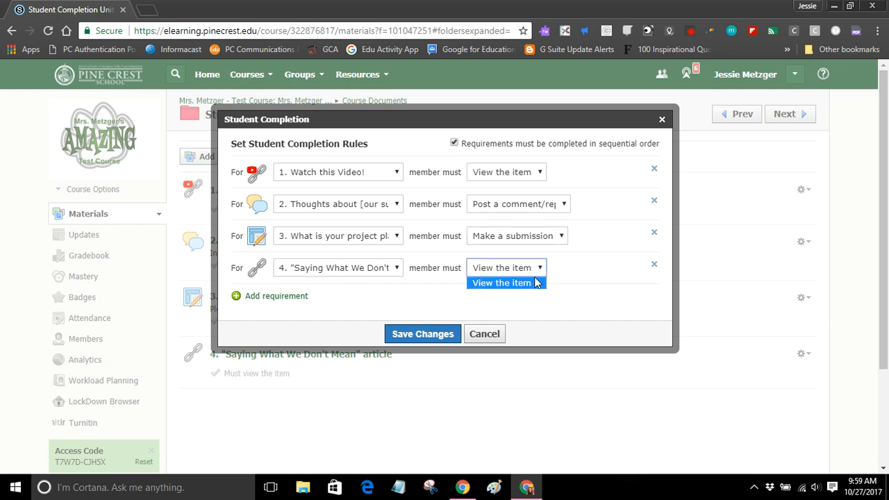
{"action": "left_click", "coordinate": [535, 283]}
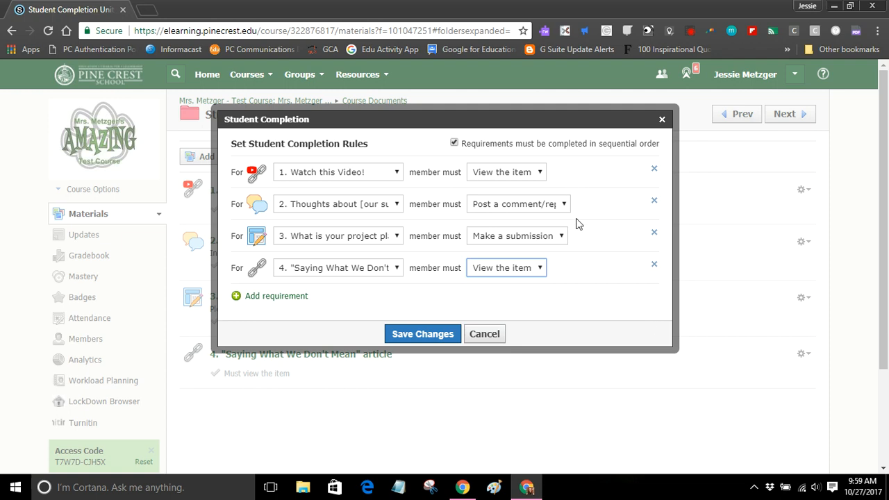
{"action": "left_click", "coordinate": [441, 336]}
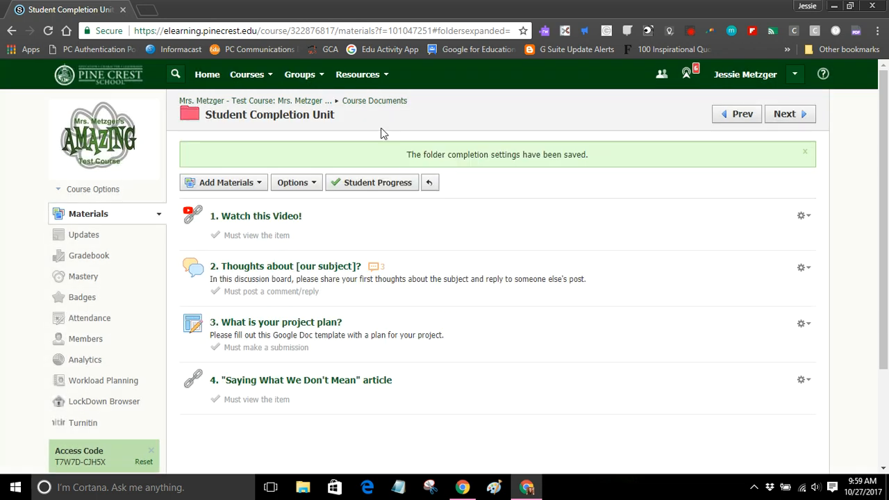
- Review the class's student progress for the folder and examine the item-by-item completion of two partially finished students
{"action": "left_click", "coordinate": [380, 186]}
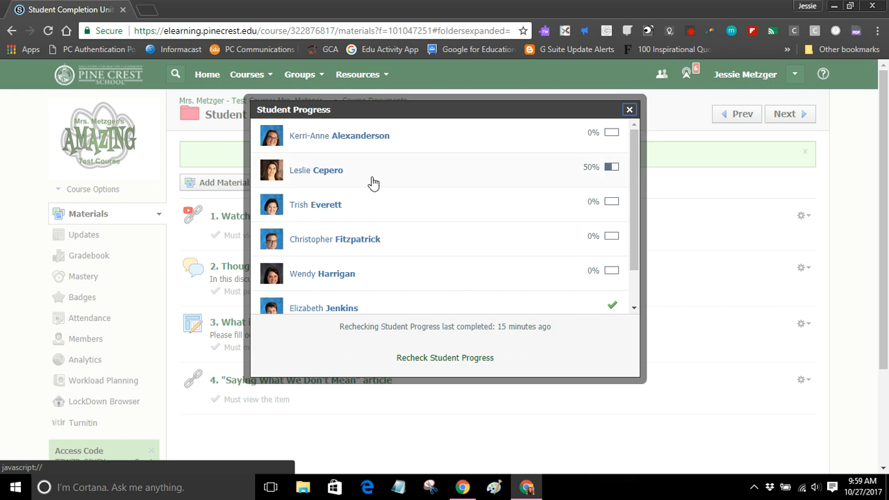
{"action": "left_click_drag", "start_coordinate": [634, 165], "coordinate": [634, 205]}
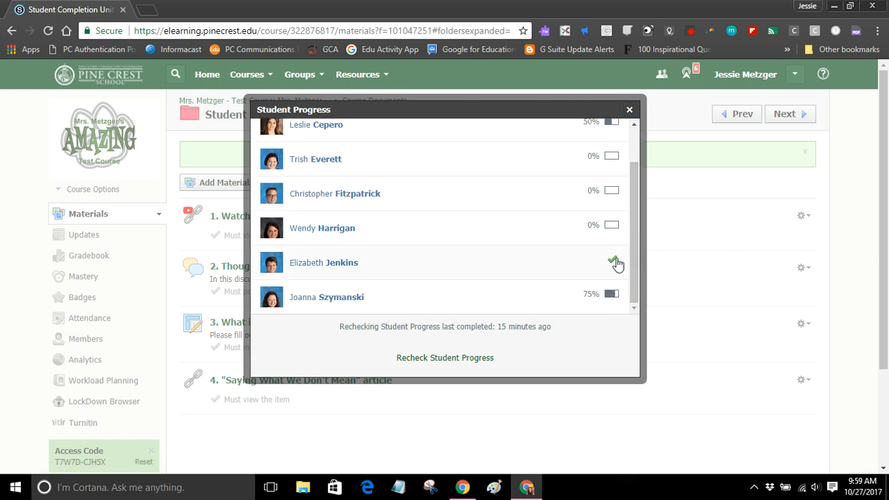
{"action": "left_click", "coordinate": [331, 300]}
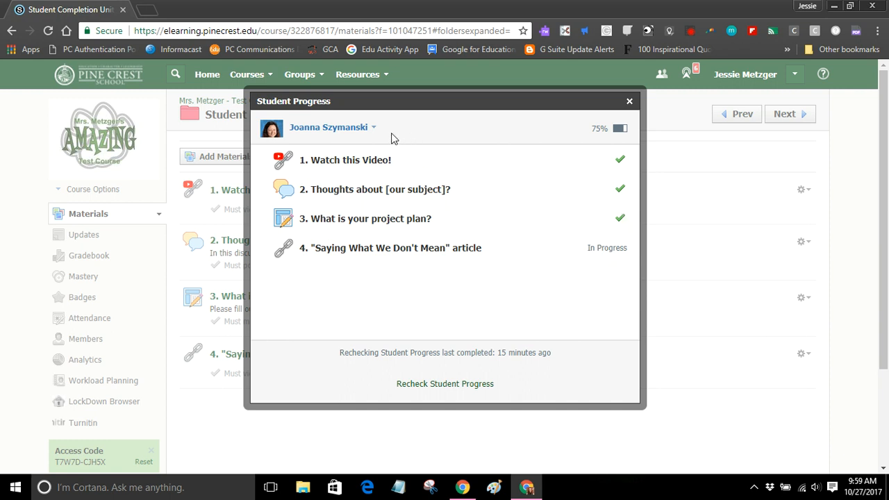
{"action": "left_click", "coordinate": [352, 129]}
{"action": "left_click", "coordinate": [372, 199]}
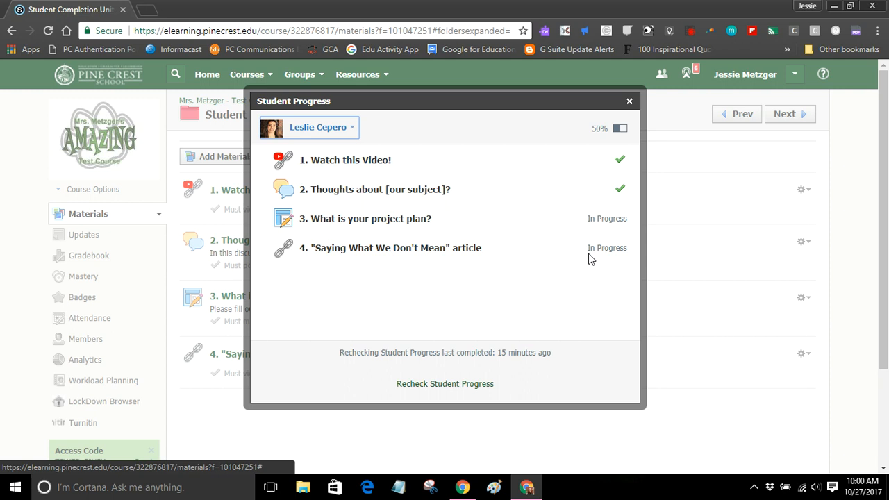
{"action": "left_click", "coordinate": [629, 102]}
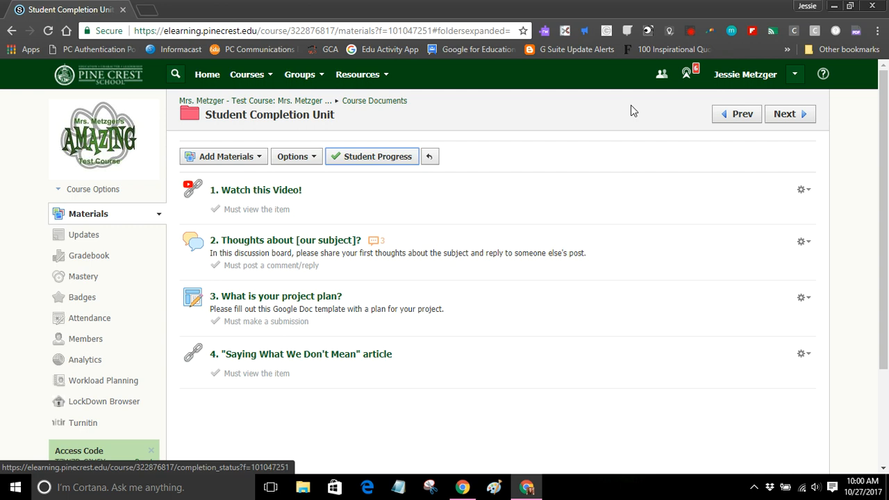
{"action": "left_click", "coordinate": [691, 35]}
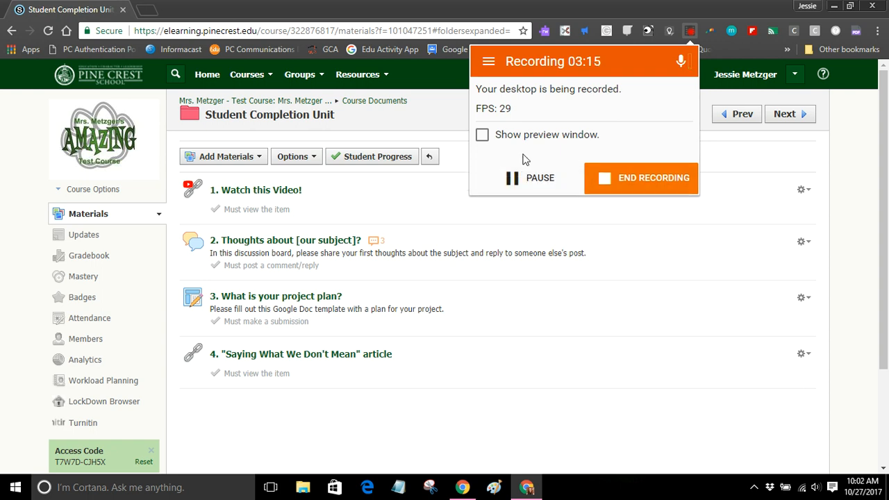
{"action": "left_click", "coordinate": [740, 173]}
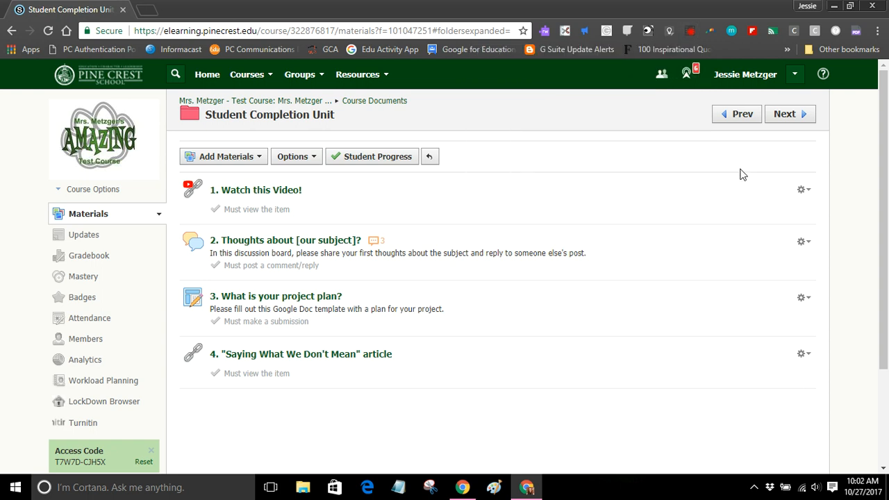
- Open the second listed student's progress details for the folder and recheck the student progress
{"action": "left_click", "coordinate": [391, 162]}
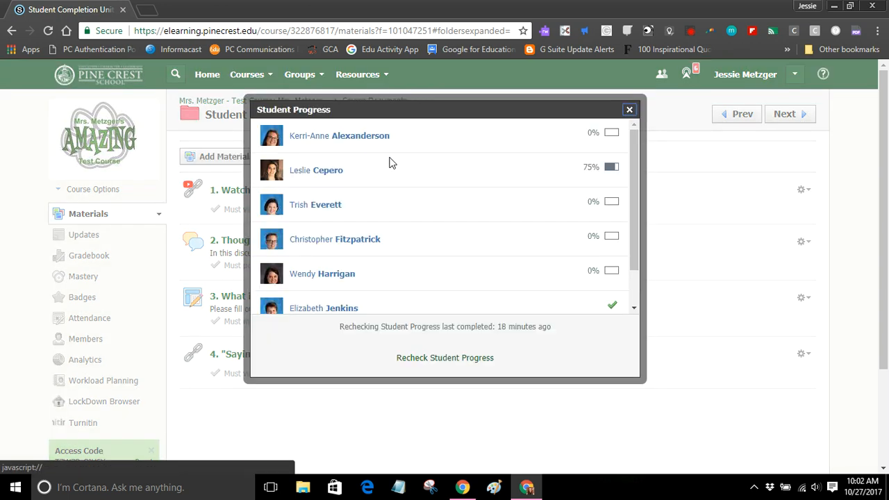
{"action": "left_click", "coordinate": [321, 172]}
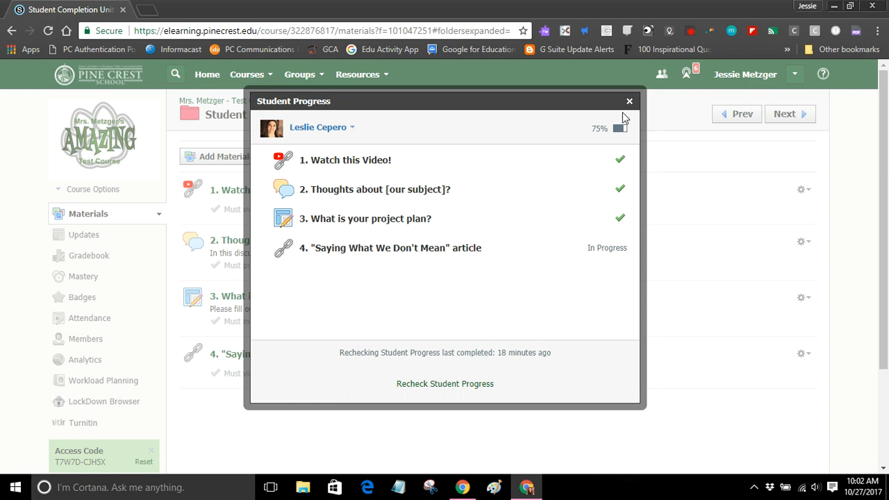
{"action": "left_click", "coordinate": [444, 384]}
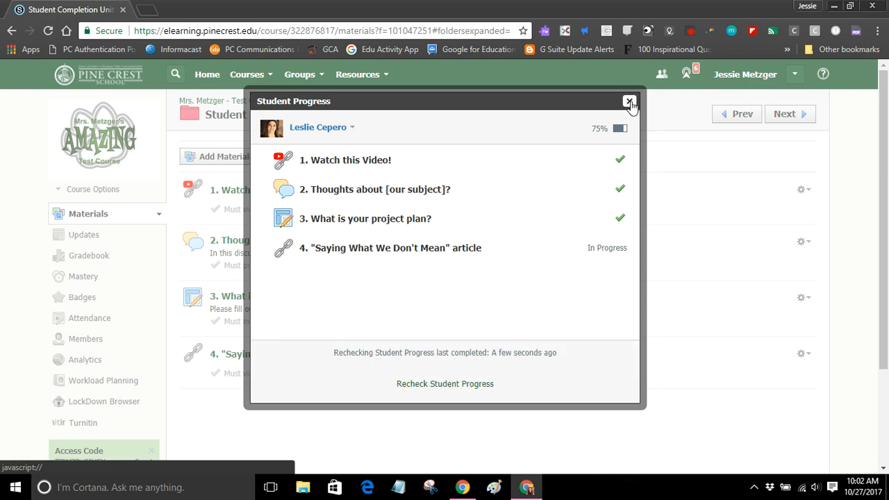
{"action": "left_click", "coordinate": [628, 103]}
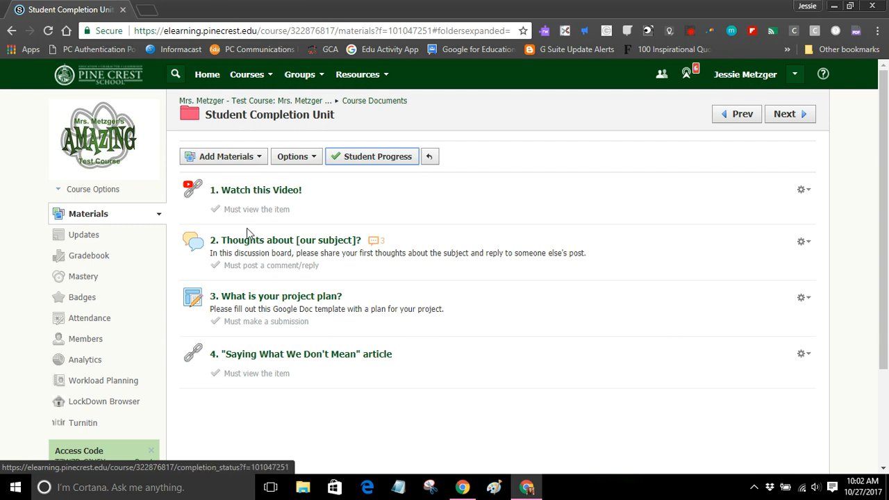
- Start a new assignment below the last item in the folder and name it "5. Draft #1"
{"action": "left_click", "coordinate": [237, 395]}
{"action": "scroll", "coordinate": [366, 417], "scroll_direction": "down", "scroll_amount": 2}
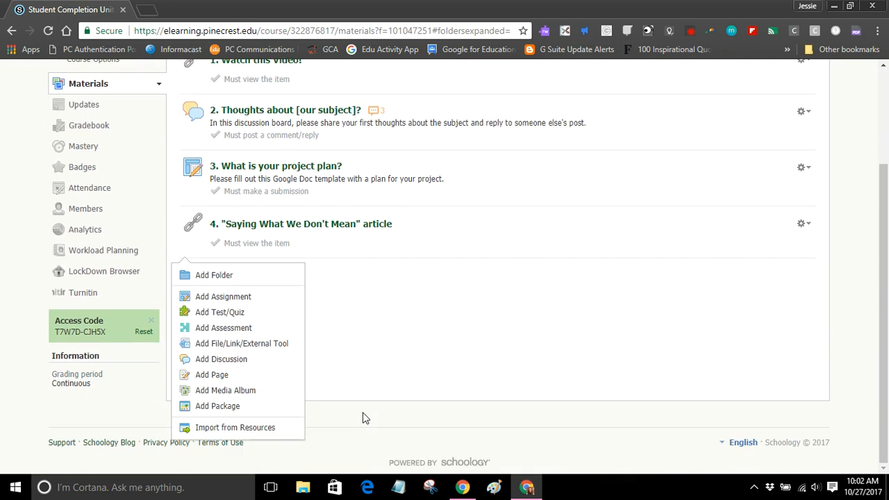
{"action": "left_click", "coordinate": [236, 297]}
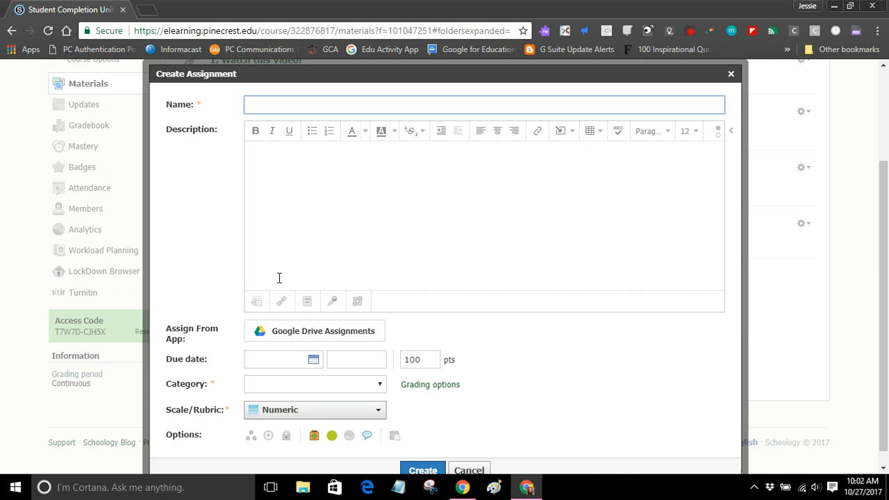
{"action": "type", "text": "5. Draft #1"}
{"action": "double_click", "coordinate": [251, 105]}
{"action": "left_click", "coordinate": [503, 362]}
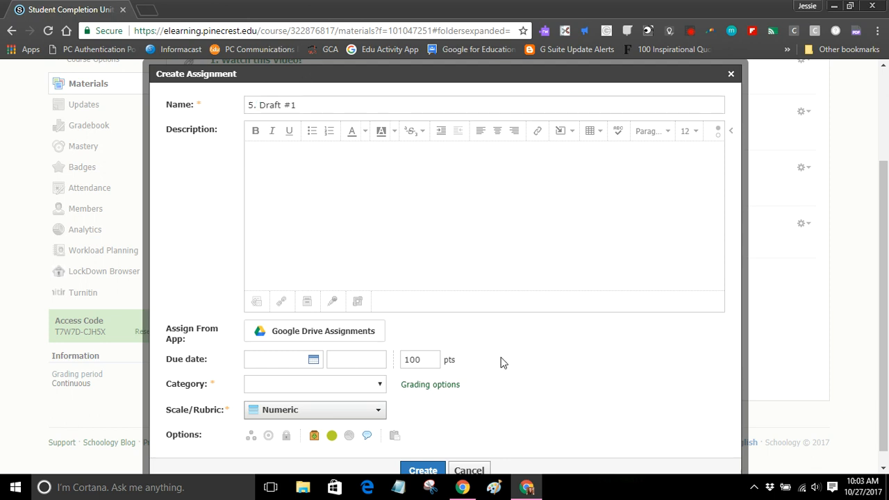
- Set the new assignment's category to (Ungraded) and create it
{"action": "scroll", "coordinate": [504, 379], "scroll_direction": "down", "scroll_amount": 1}
{"action": "left_click", "coordinate": [370, 368]}
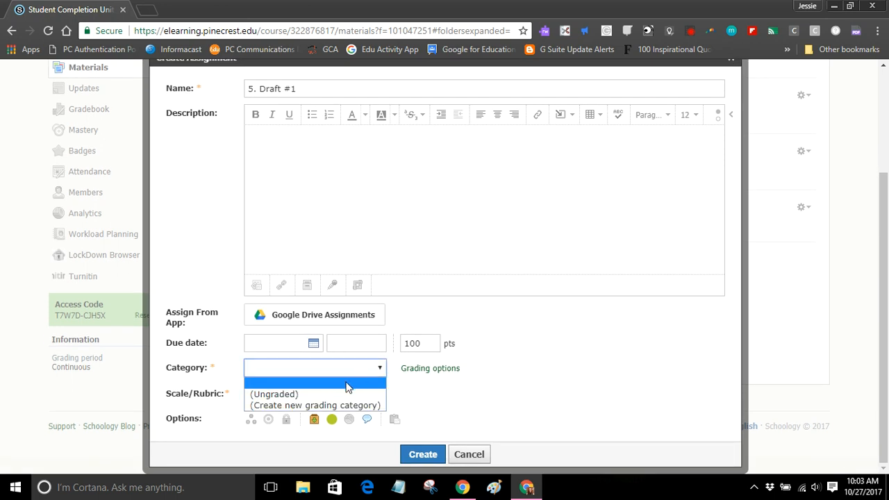
{"action": "left_click", "coordinate": [347, 394]}
{"action": "scroll", "coordinate": [361, 375], "scroll_direction": "up", "scroll_amount": 1}
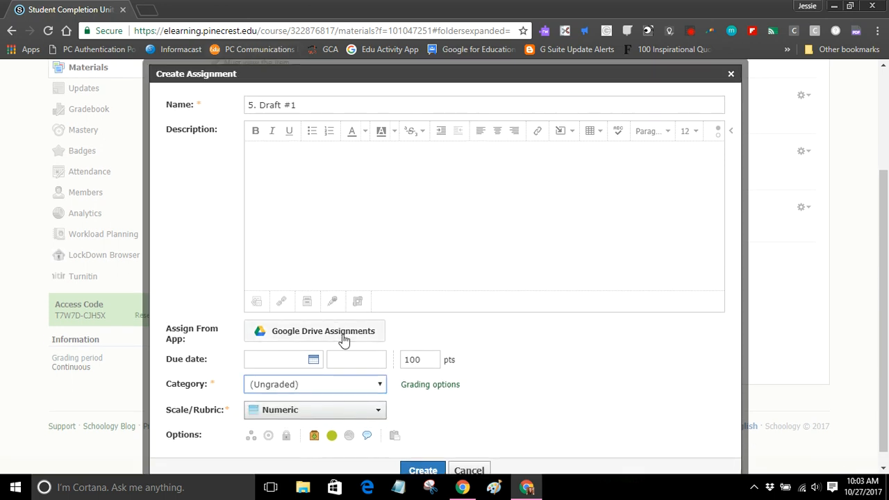
{"action": "scroll", "coordinate": [528, 375], "scroll_direction": "down", "scroll_amount": 1}
{"action": "left_click", "coordinate": [423, 454]}
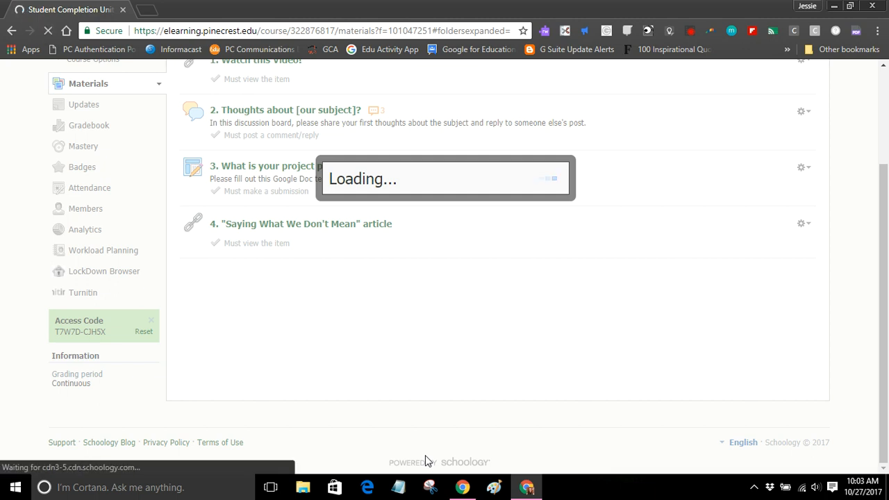
{"action": "scroll", "coordinate": [414, 343], "scroll_direction": "up", "scroll_amount": 2}
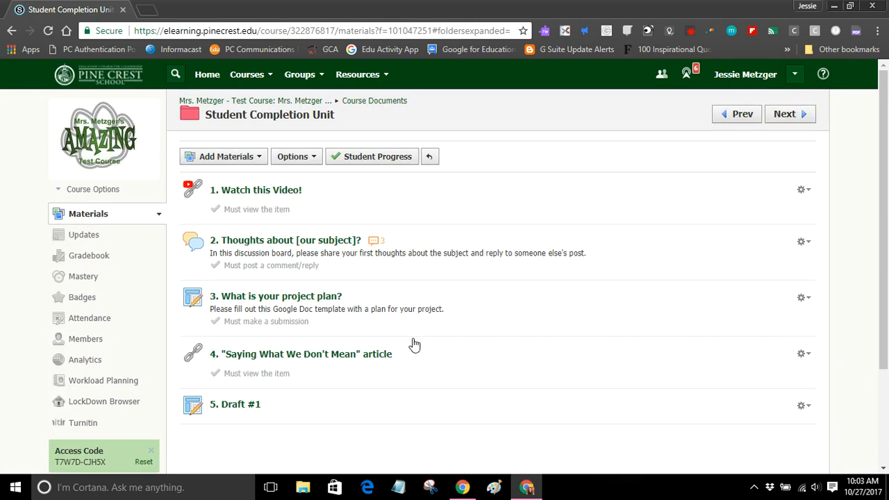
- Add a student completion requirement for "5. Draft #1" so that members must make a submission
{"action": "left_click", "coordinate": [302, 158]}
{"action": "left_click", "coordinate": [312, 177]}
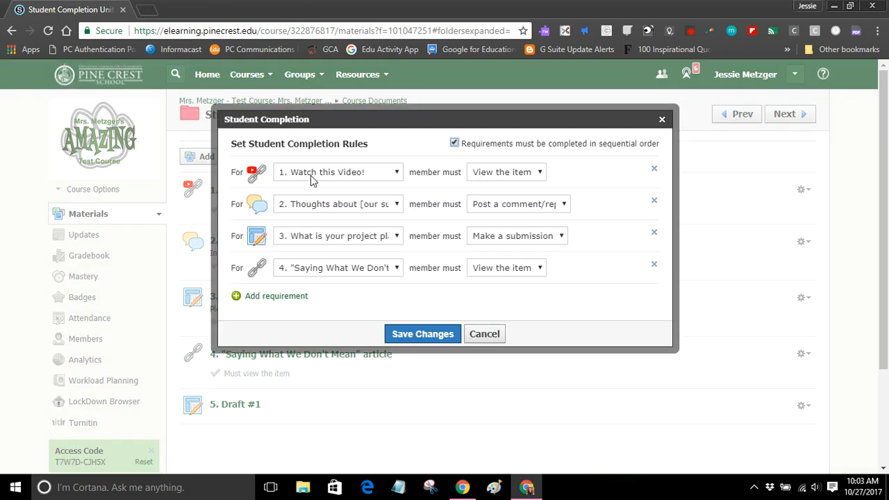
{"action": "left_click", "coordinate": [252, 298]}
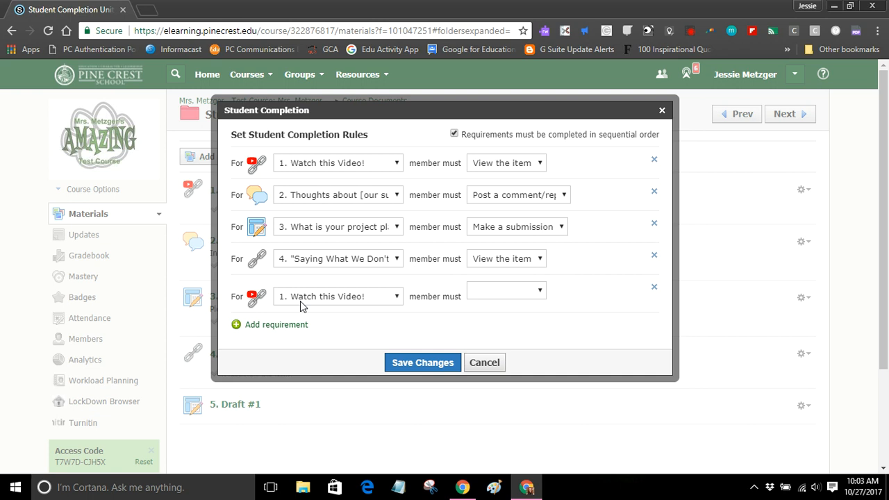
{"action": "left_click", "coordinate": [300, 305]}
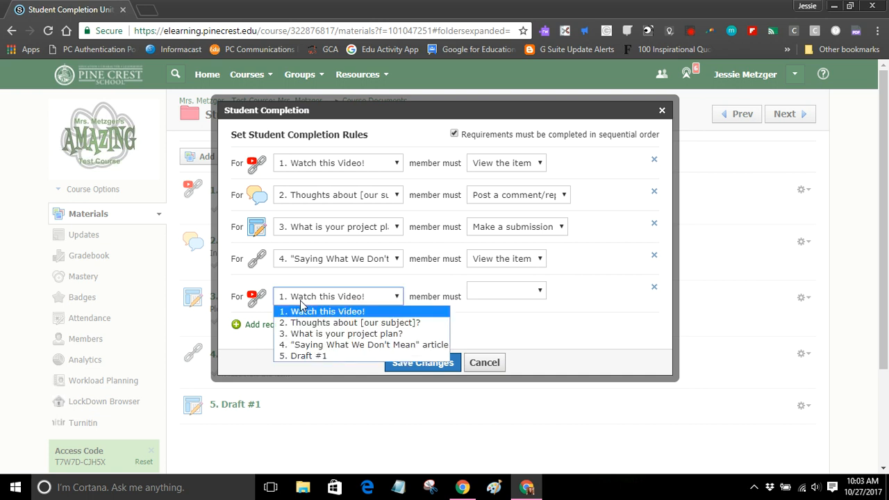
{"action": "left_click", "coordinate": [311, 356]}
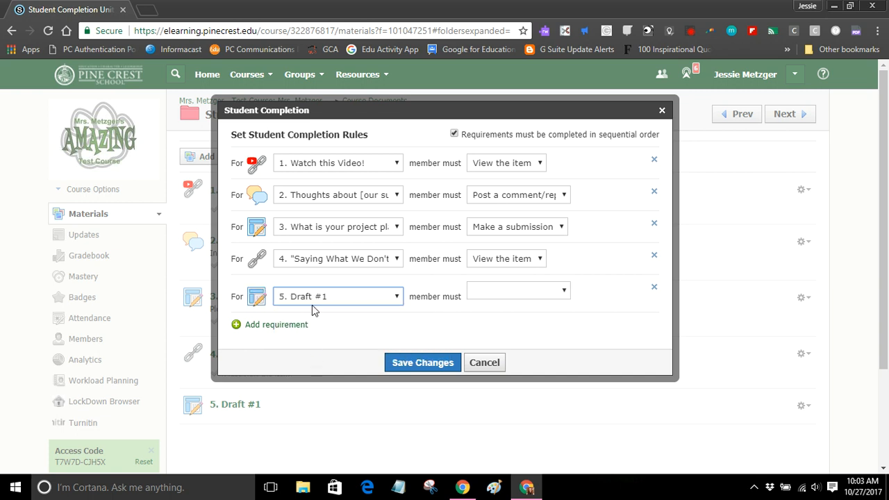
{"action": "left_click", "coordinate": [549, 297]}
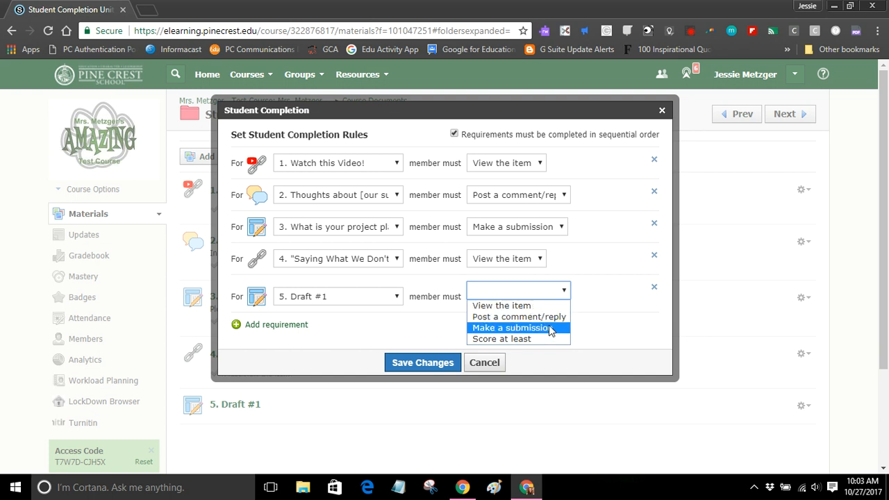
{"action": "left_click", "coordinate": [549, 328]}
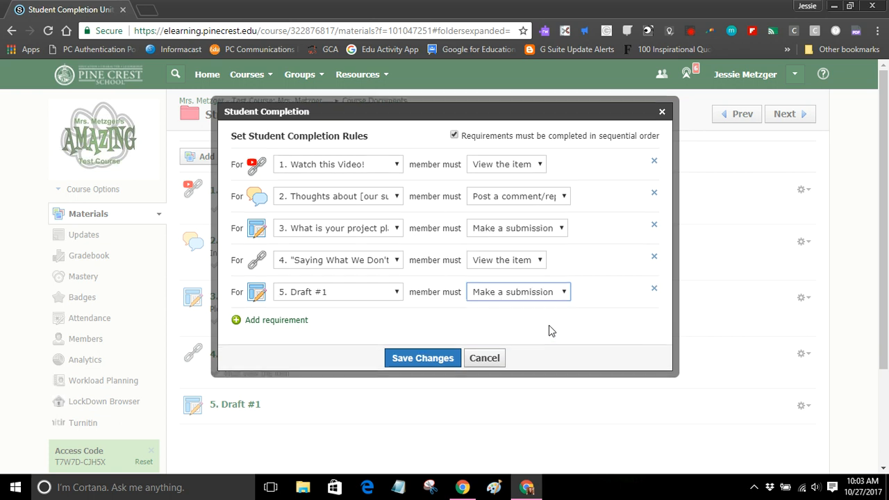
- Save the folder's student completion rules and check the submission requirement shown under "5. Draft #1"
{"action": "left_click", "coordinate": [424, 357]}
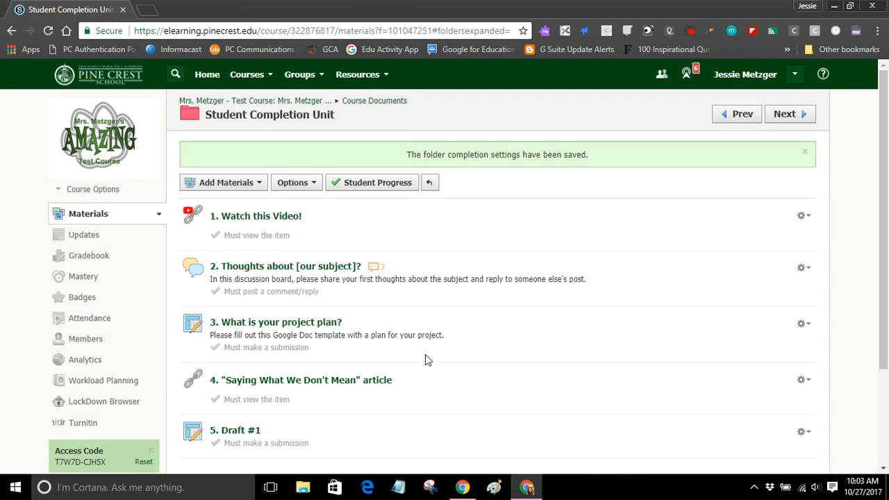
{"action": "scroll", "coordinate": [425, 354], "scroll_direction": "down", "scroll_amount": 3}
{"action": "left_click_drag", "start_coordinate": [318, 318], "coordinate": [212, 316]}
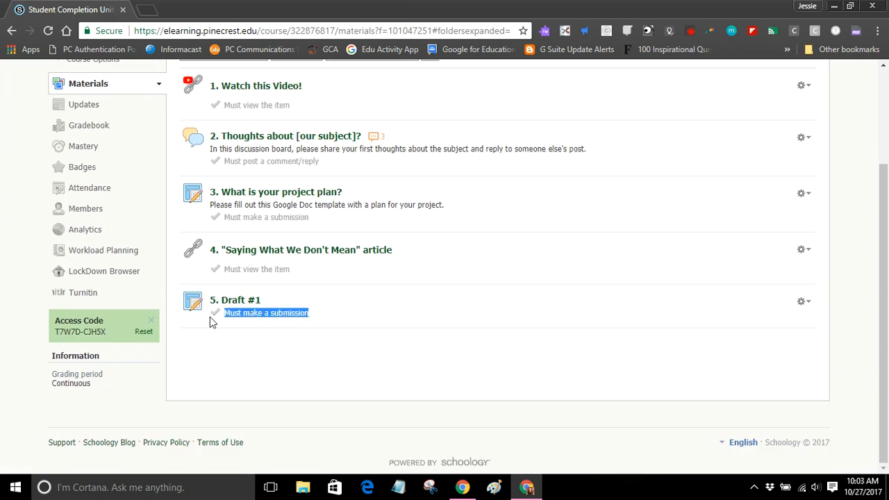
{"action": "scroll", "coordinate": [344, 322], "scroll_direction": "up", "scroll_amount": 2}
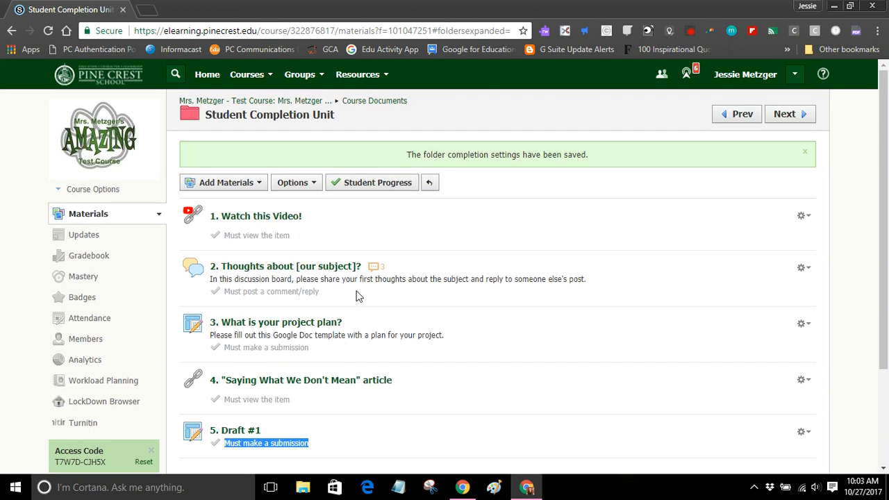
- Review the folder's student progress list and the second-to-last student's item-by-item completion details, then close the progress view
{"action": "left_click", "coordinate": [357, 188]}
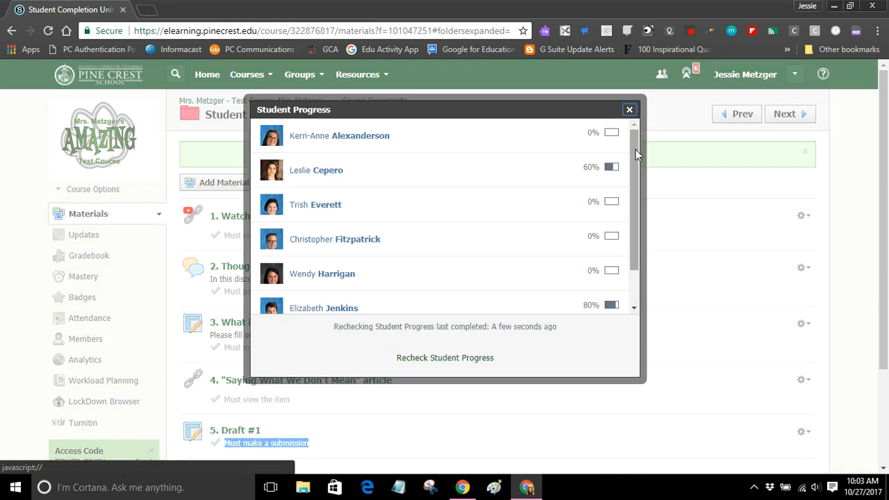
{"action": "left_click_drag", "start_coordinate": [636, 153], "coordinate": [641, 211]}
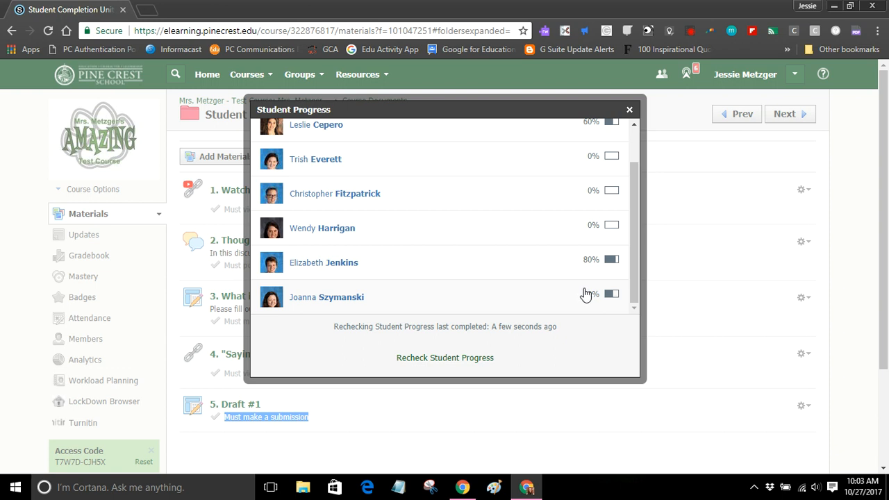
{"action": "left_click", "coordinate": [321, 269]}
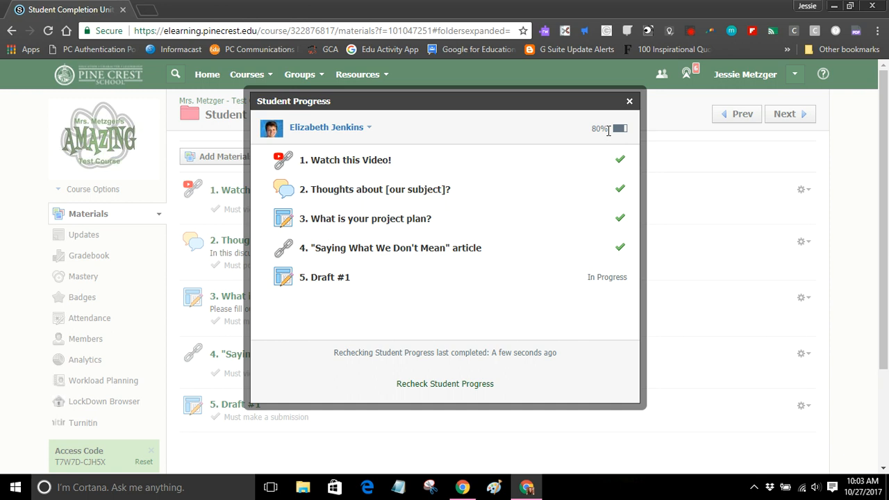
{"action": "left_click", "coordinate": [629, 102]}
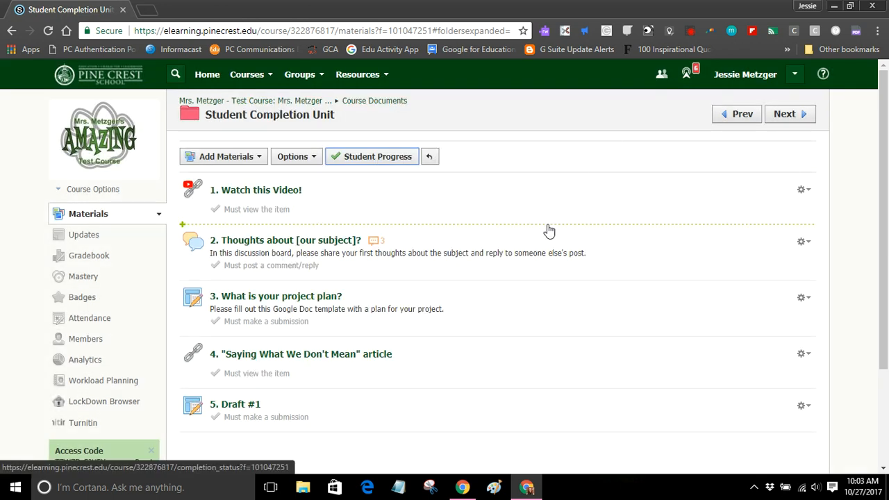